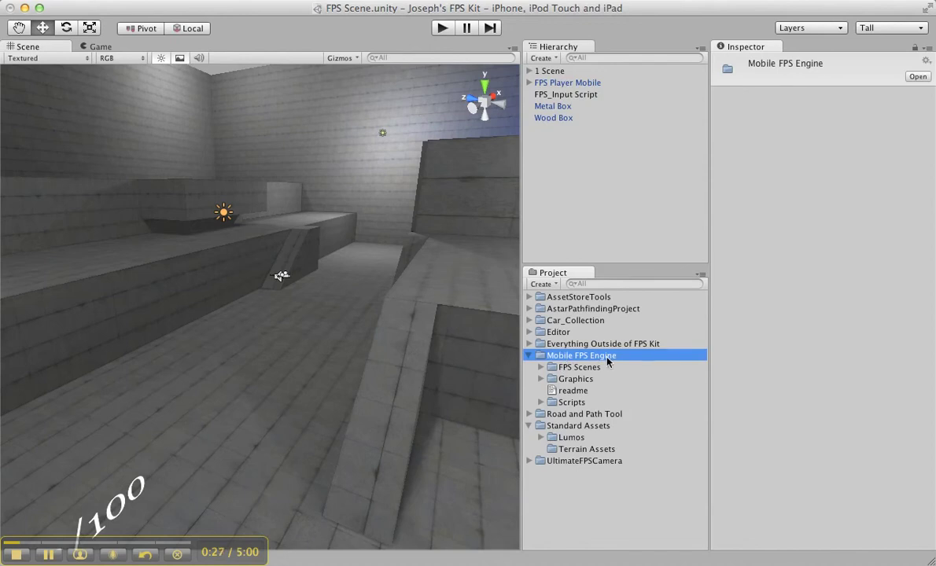
- Browse the Mobile FPS Engine folders down to Graphics, FPS Prefabs and Objects, and the Prefabs folder
{"action": "left_click", "coordinate": [556, 369]}
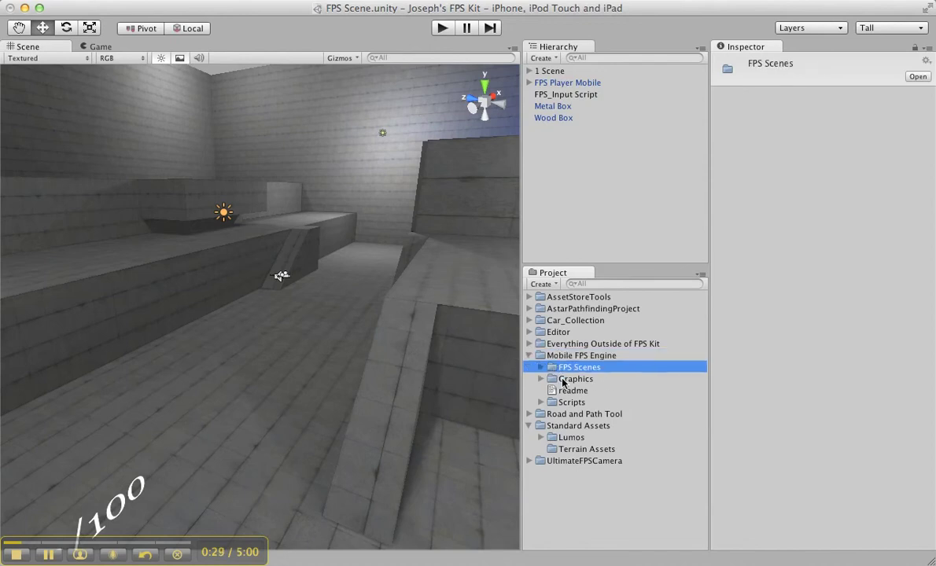
{"action": "left_click", "coordinate": [580, 380]}
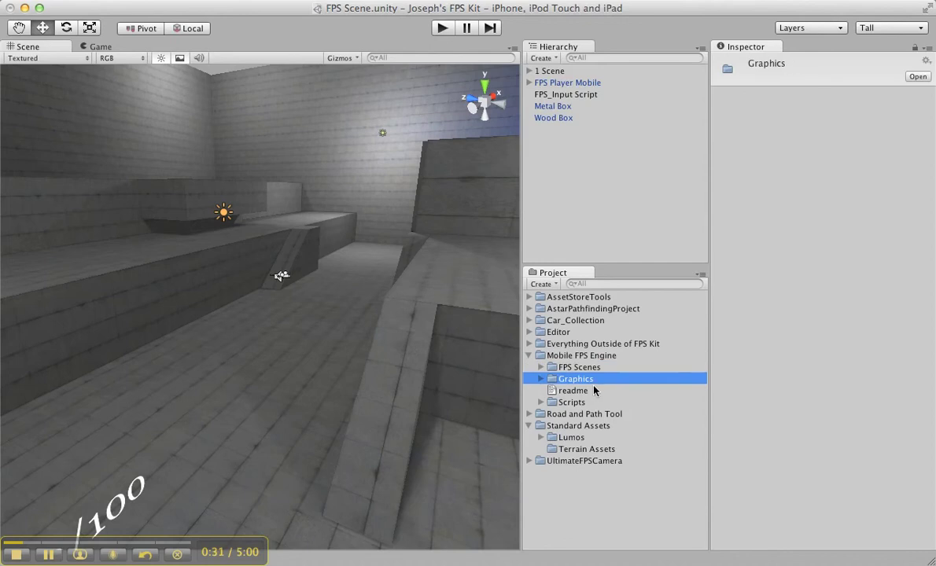
{"action": "left_click", "coordinate": [574, 402]}
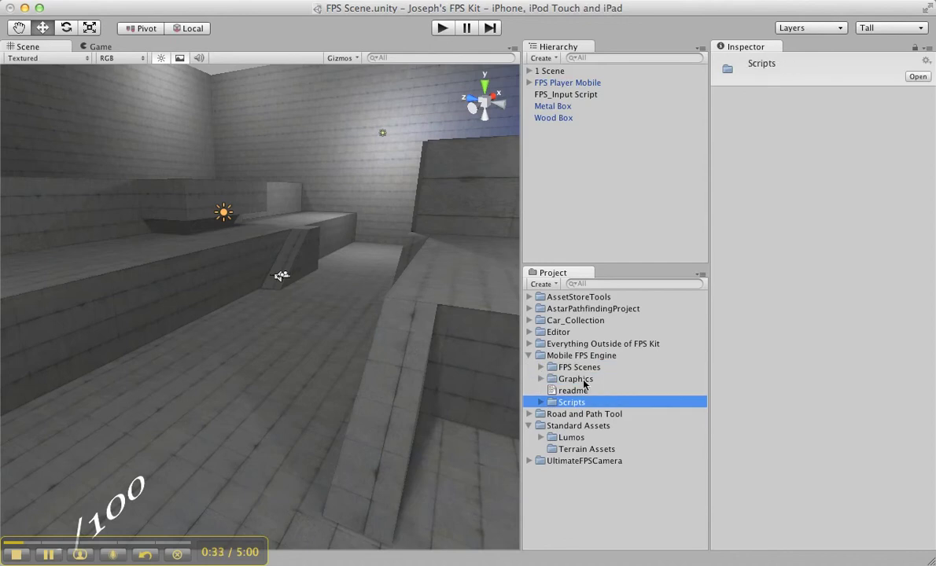
{"action": "left_click", "coordinate": [541, 379]}
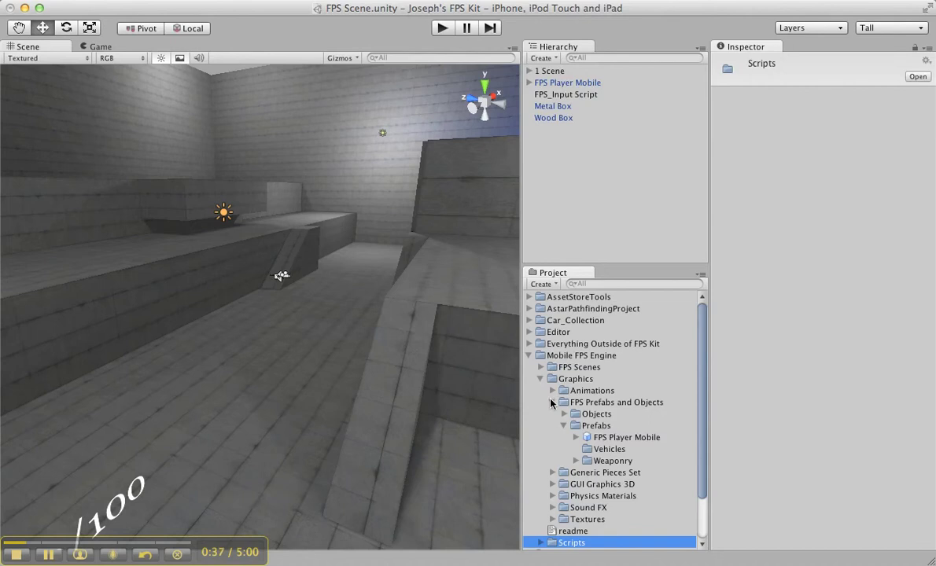
{"action": "left_click", "coordinate": [553, 402]}
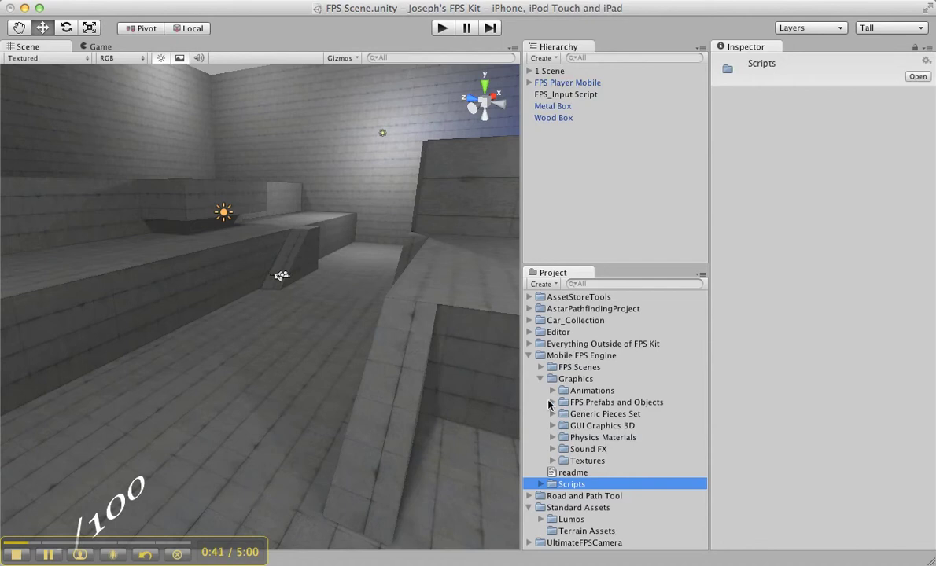
{"action": "double_click", "coordinate": [590, 402]}
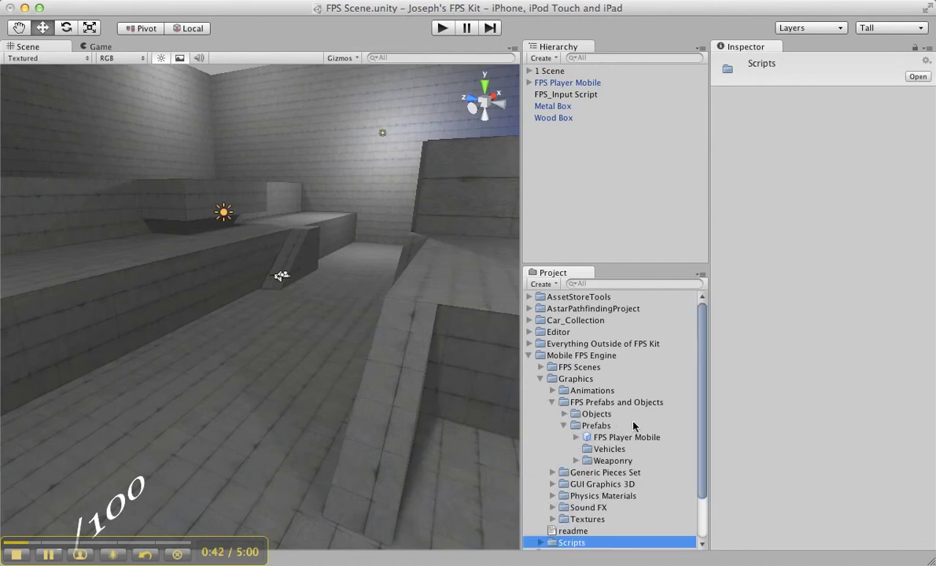
{"action": "double_click", "coordinate": [572, 426]}
{"action": "left_click", "coordinate": [572, 427]}
{"action": "left_click", "coordinate": [602, 425]}
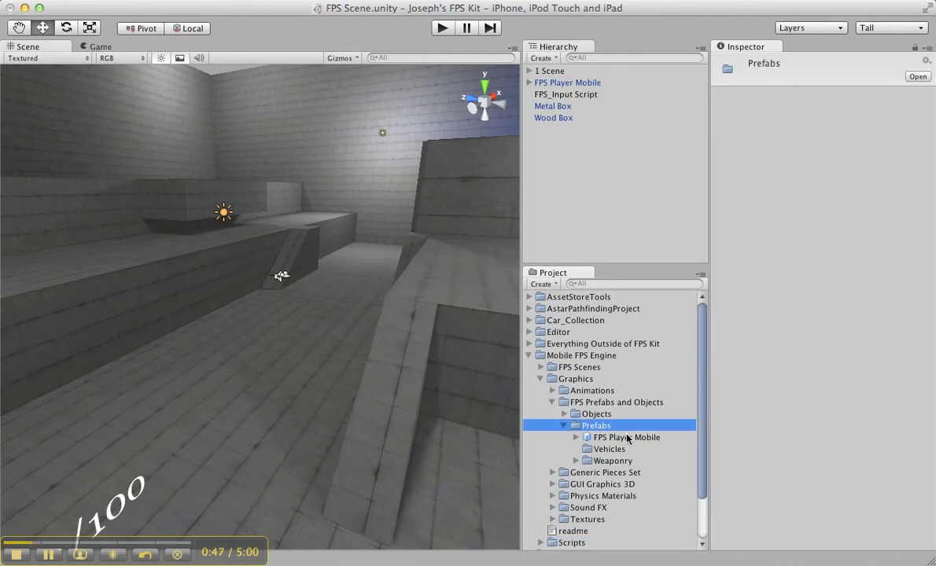
- Add the FPS Player Mobile prefab to the scene hierarchy and delete the extra copy
{"action": "left_click", "coordinate": [627, 438]}
{"action": "mouse_move", "coordinate": [572, 221]}
{"action": "left_mouse_down"}
{"action": "mouse_move", "coordinate": [568, 203]}
{"action": "mouse_move", "coordinate": [568, 215]}
{"action": "left_mouse_up"}
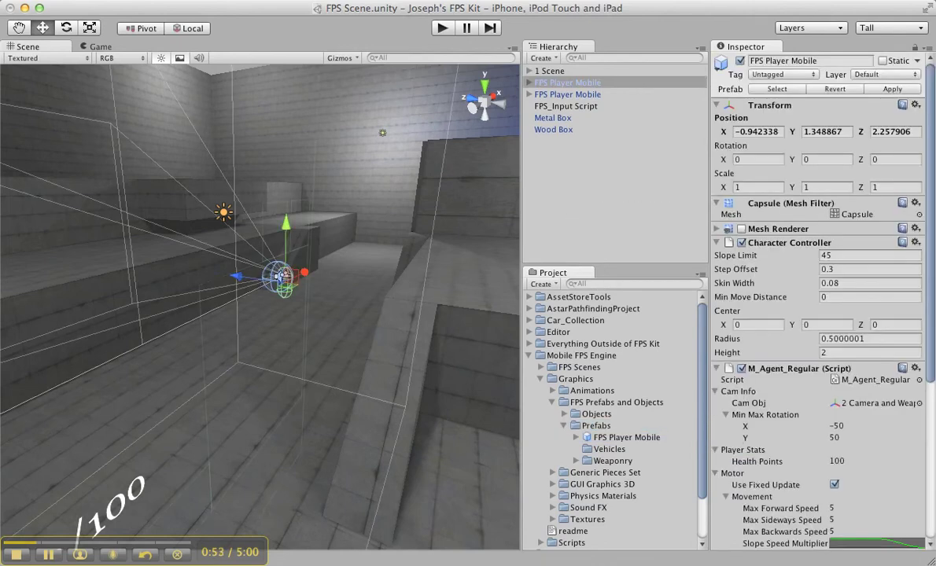
{"action": "left_click", "coordinate": [634, 84]}
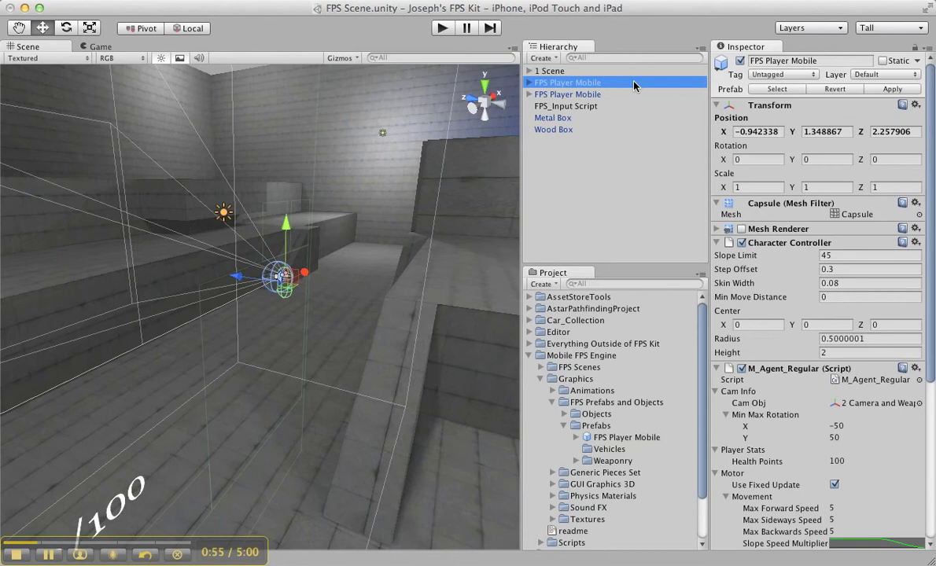
{"action": "key", "text": "super+BackSpace"}
- Examine the structure of FPS Player Mobile, down to the 2 Guns group and the shotgun's prop gun
{"action": "left_click", "coordinate": [634, 84]}
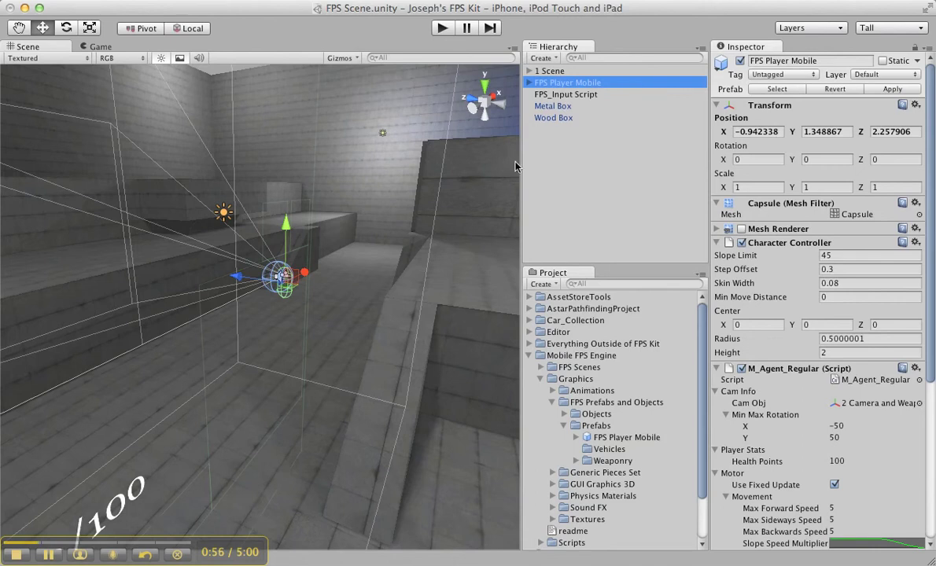
{"action": "key", "text": "f"}
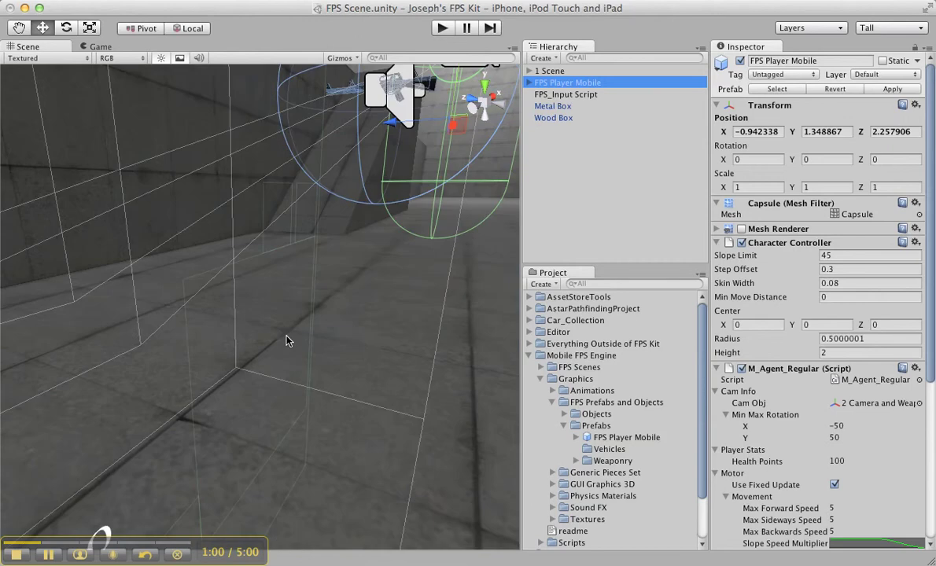
{"action": "left_click_drag", "start_coordinate": [288, 340], "coordinate": [454, 318], "text": "alt"}
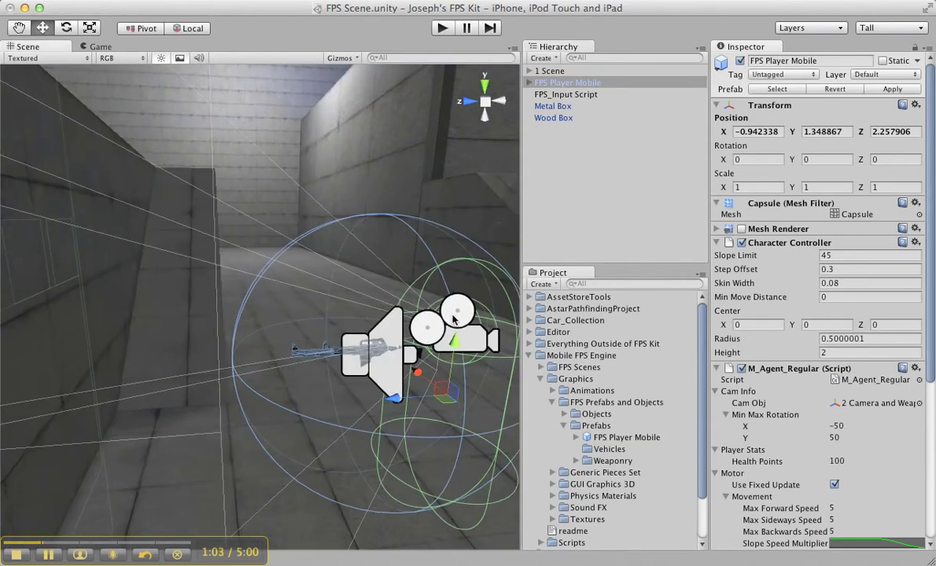
{"action": "left_click", "coordinate": [529, 83]}
{"action": "left_click", "coordinate": [541, 94]}
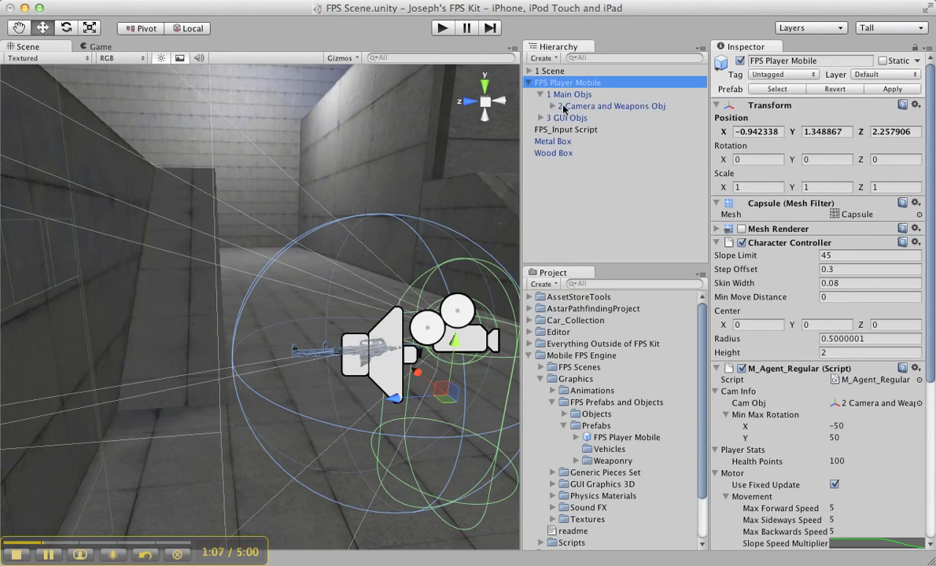
{"action": "left_click", "coordinate": [552, 106]}
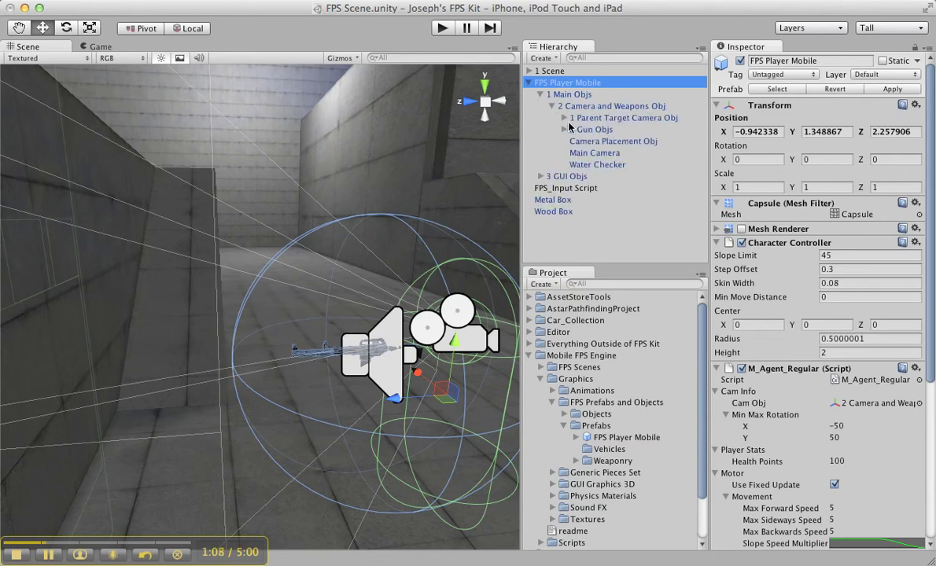
{"action": "left_click", "coordinate": [564, 129]}
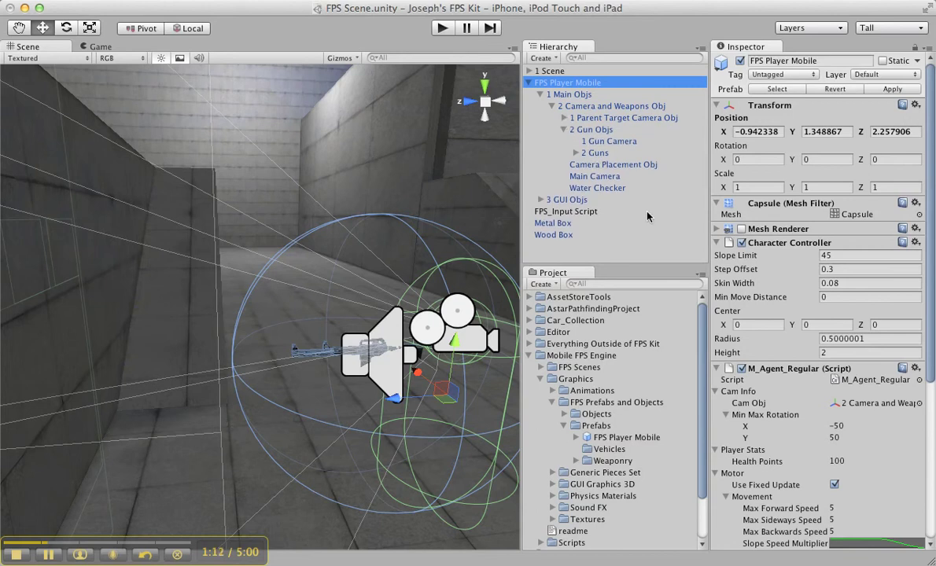
{"action": "left_click", "coordinate": [576, 152]}
{"action": "left_click", "coordinate": [608, 165]}
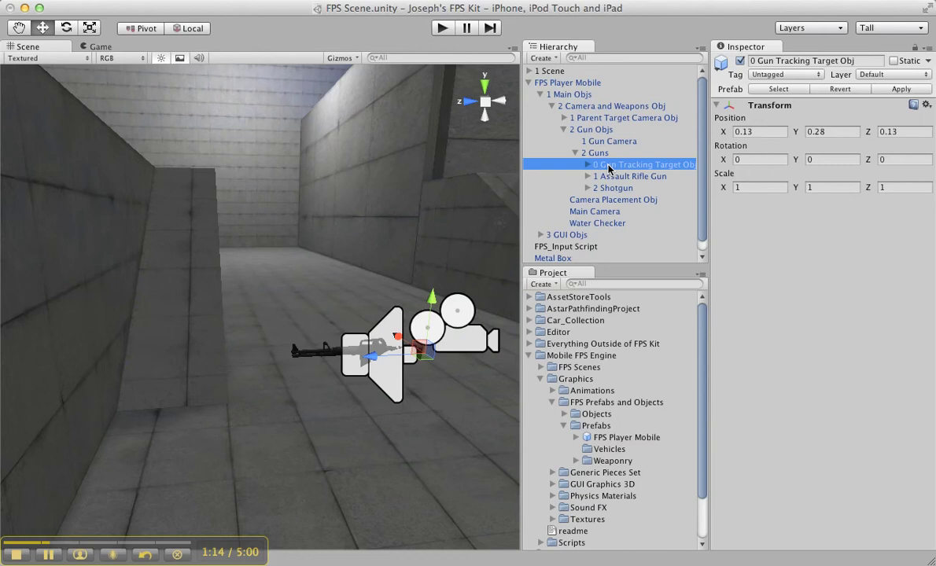
{"action": "left_click", "coordinate": [588, 188]}
{"action": "left_click", "coordinate": [595, 200]}
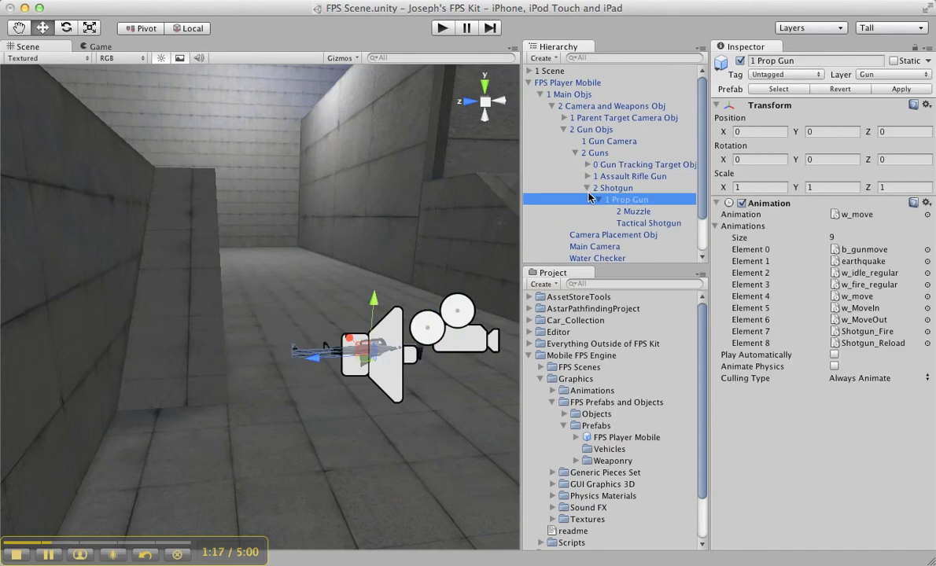
{"action": "left_click", "coordinate": [587, 188]}
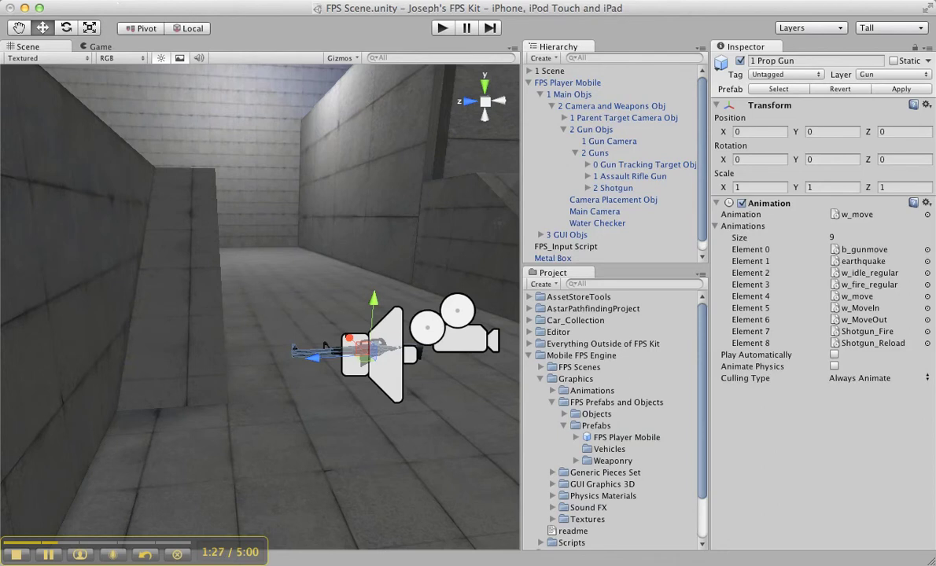
- Open the project's Input settings and collapse the Crouch axis
{"action": "left_click", "coordinate": [121, 0]}
{"action": "mouse_move", "coordinate": [217, 253]}
{"action": "mouse_move", "coordinate": [226, 285]}
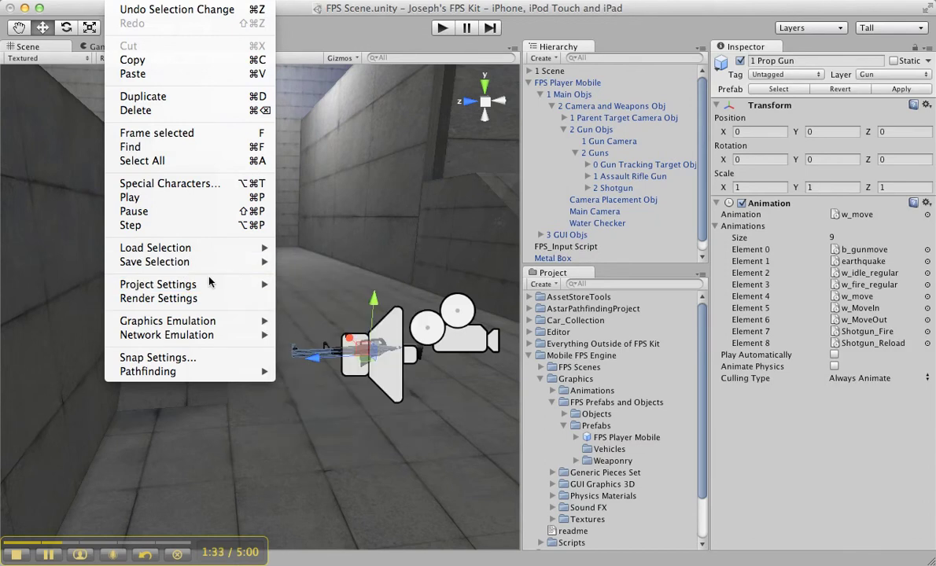
{"action": "left_click", "coordinate": [304, 285]}
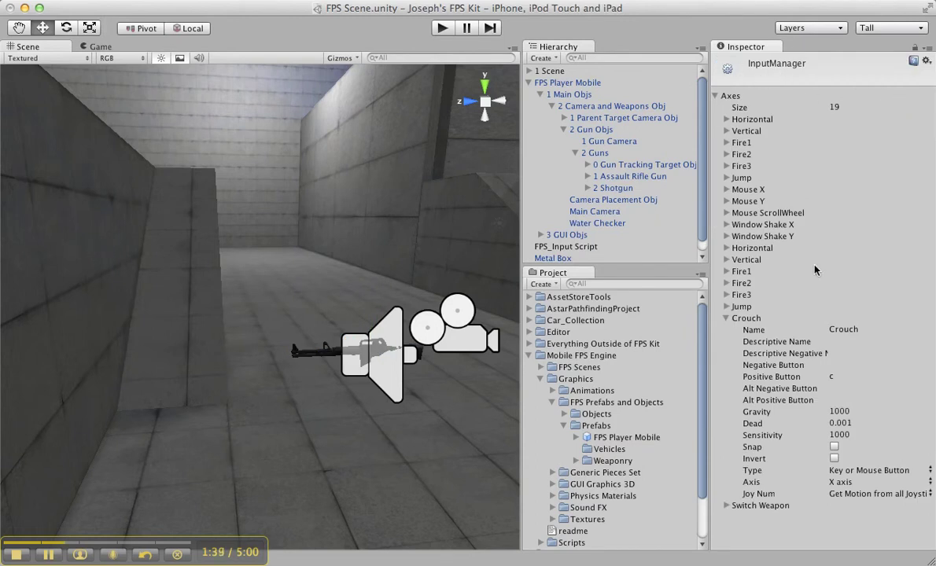
{"action": "left_click", "coordinate": [746, 318]}
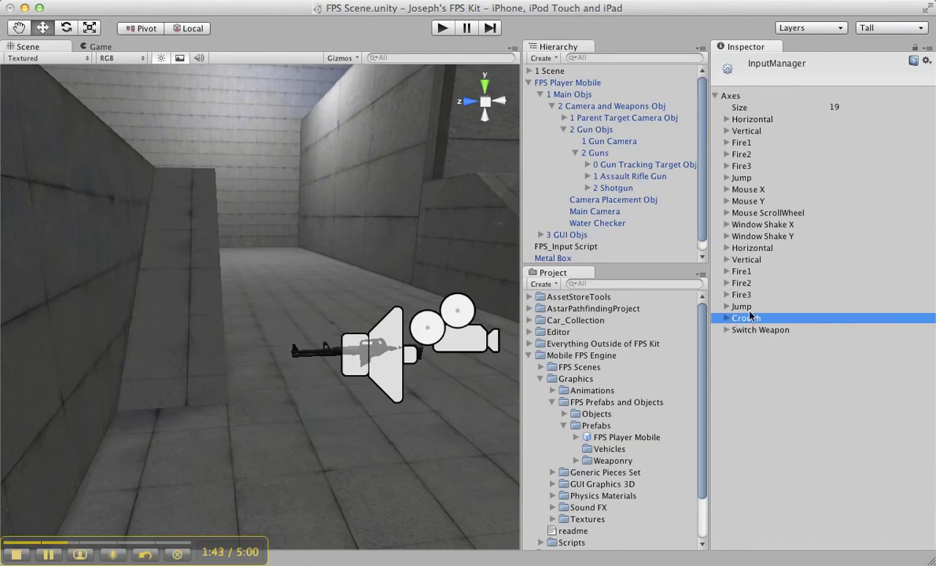
{"action": "left_click", "coordinate": [757, 307]}
{"action": "left_click", "coordinate": [756, 307]}
{"action": "left_click", "coordinate": [757, 307]}
{"action": "left_click", "coordinate": [758, 306]}
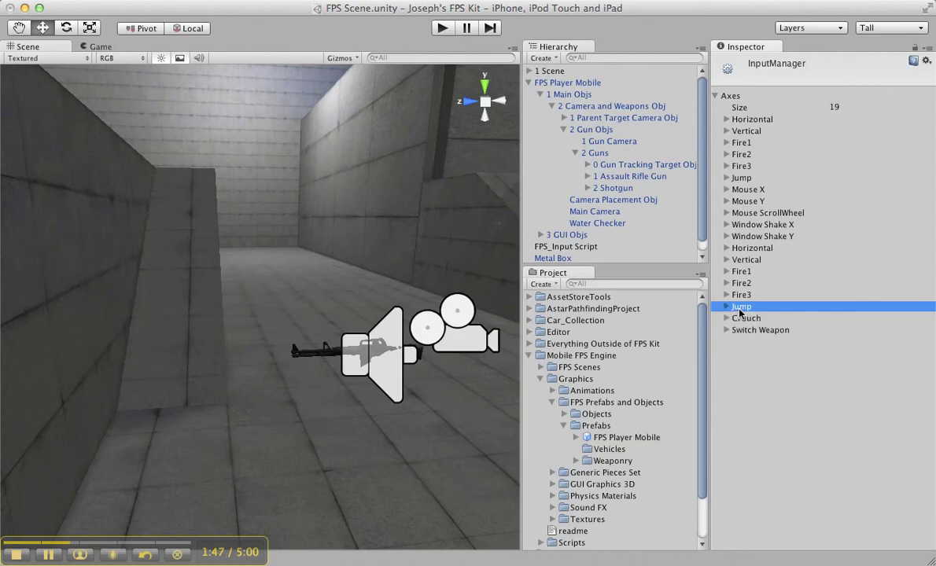
{"action": "left_click", "coordinate": [746, 318]}
{"action": "left_click", "coordinate": [747, 319]}
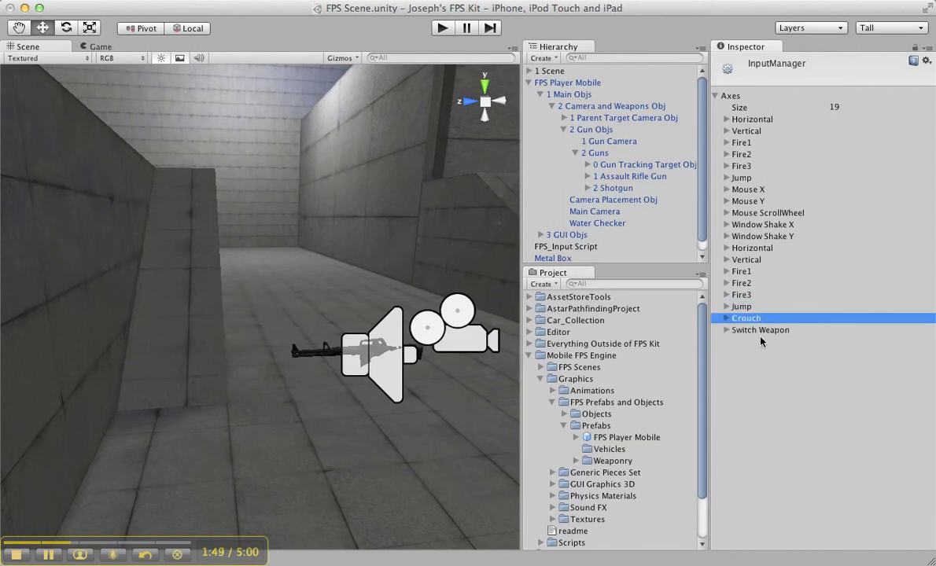
- Delete the Switch Weapon and Crouch axes from the input axes list
{"action": "left_click", "coordinate": [757, 330]}
{"action": "left_click", "coordinate": [787, 331]}
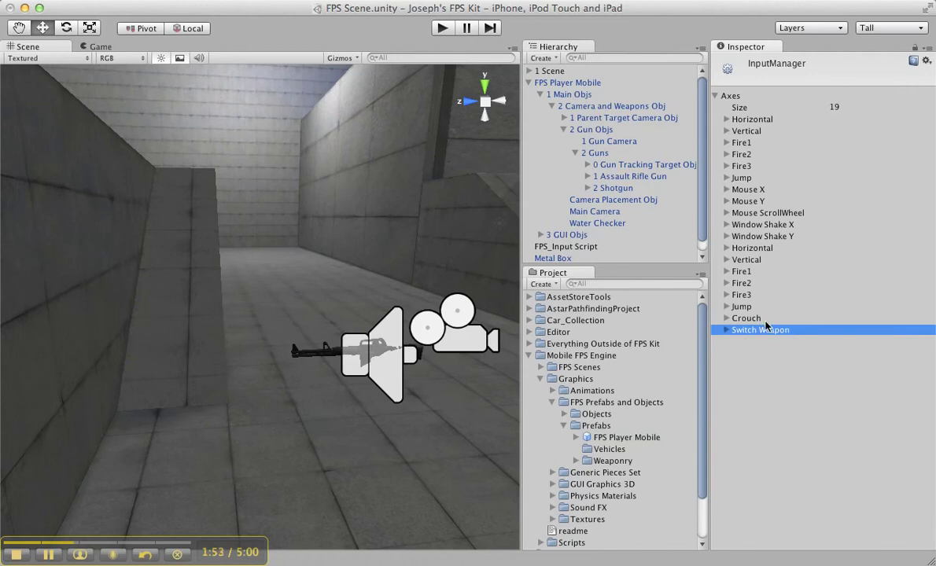
{"action": "key", "text": "Delete"}
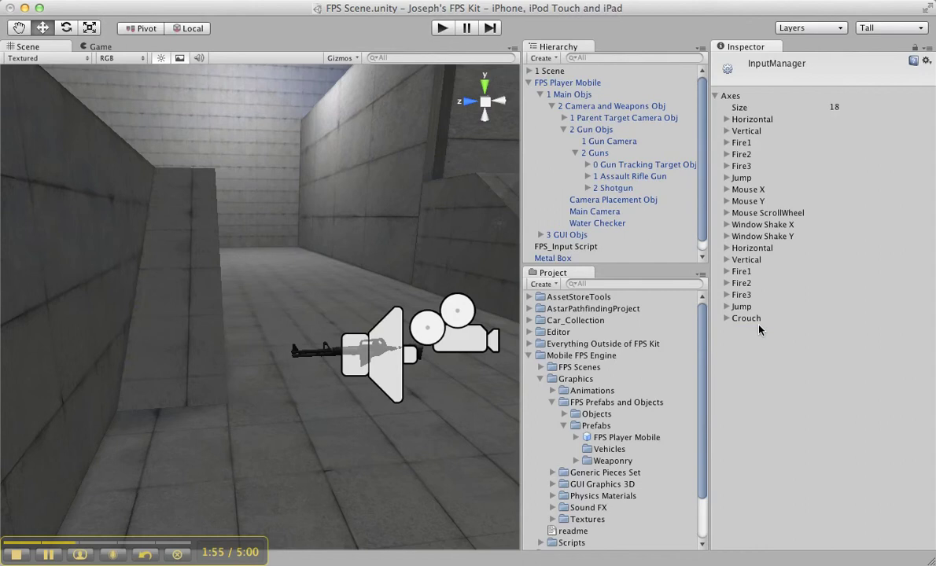
{"action": "left_click", "coordinate": [758, 320]}
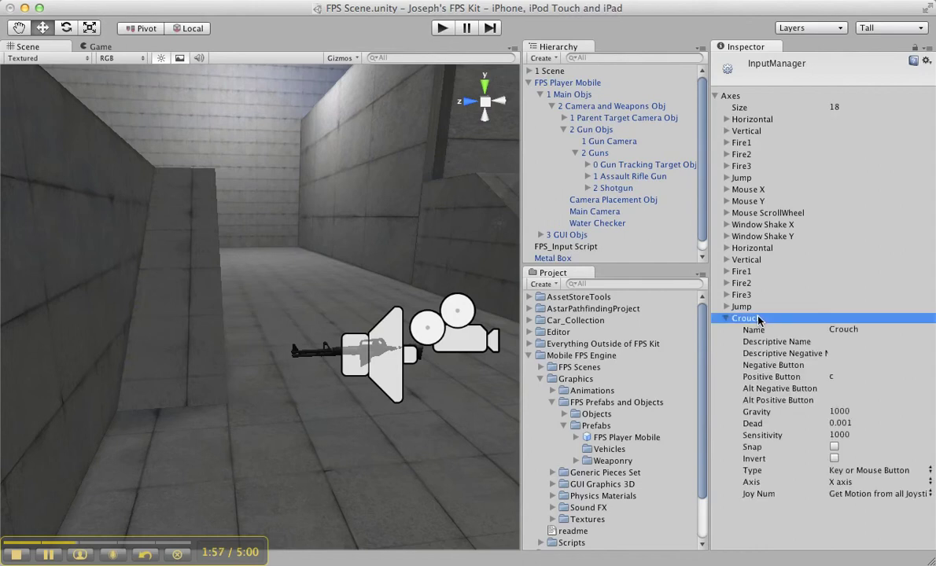
{"action": "key", "text": "Delete"}
- Duplicate the last Jump axis and rename the copy to Crouch
{"action": "left_click", "coordinate": [756, 308]}
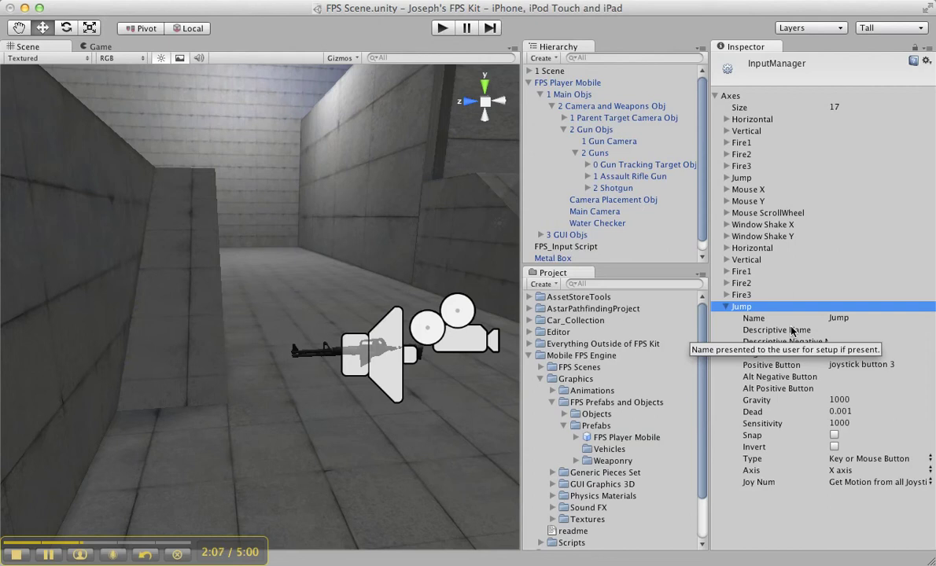
{"action": "key", "text": "super+d"}
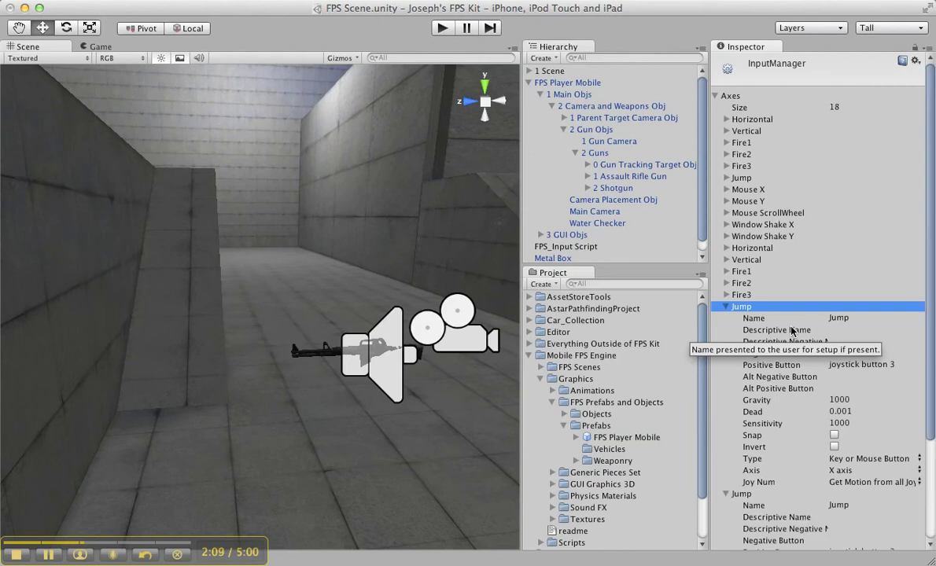
{"action": "left_click", "coordinate": [726, 307]}
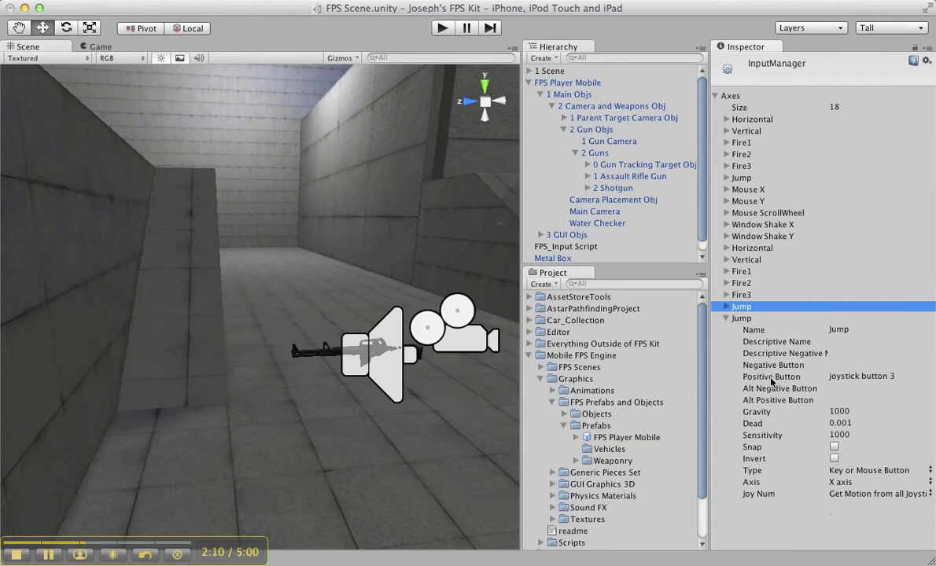
{"action": "left_click", "coordinate": [748, 320]}
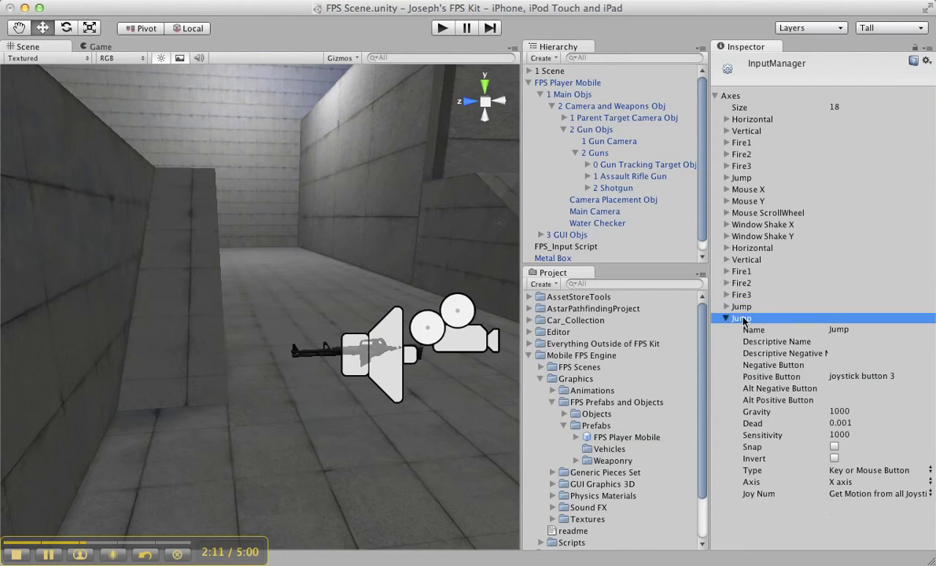
{"action": "left_click", "coordinate": [836, 329]}
{"action": "type", "text": "Crouch"}
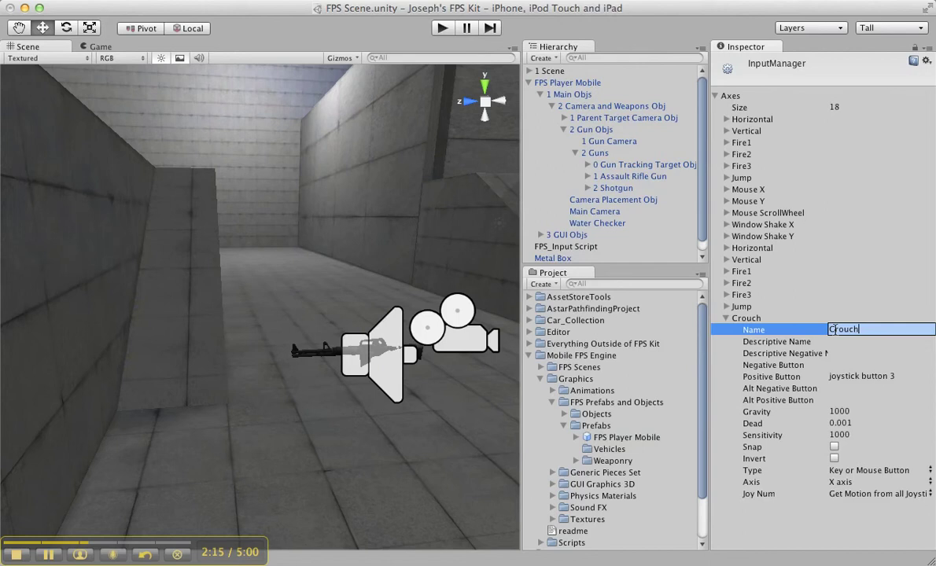
{"action": "key", "text": "Return"}
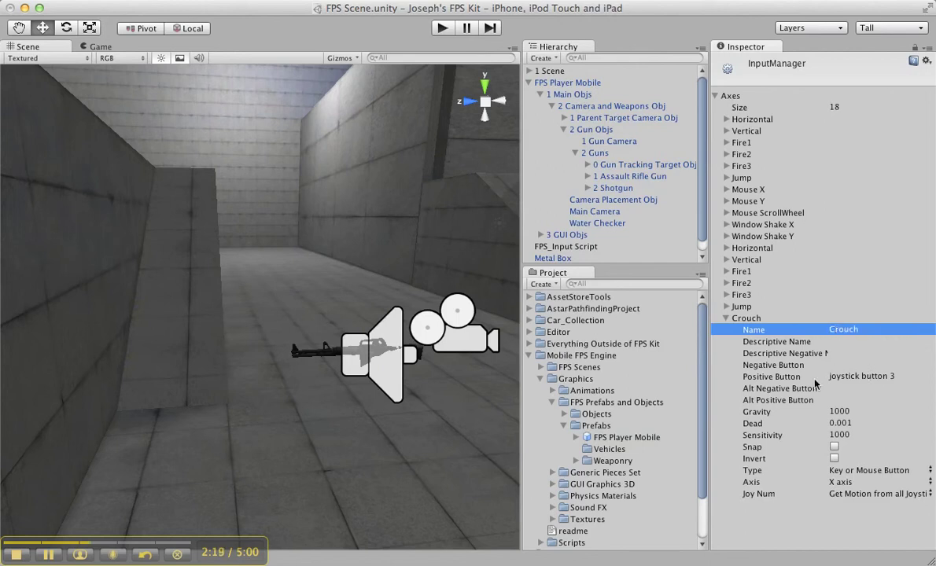
- Set the Crouch axis's positive button to c
{"action": "left_click", "coordinate": [865, 376]}
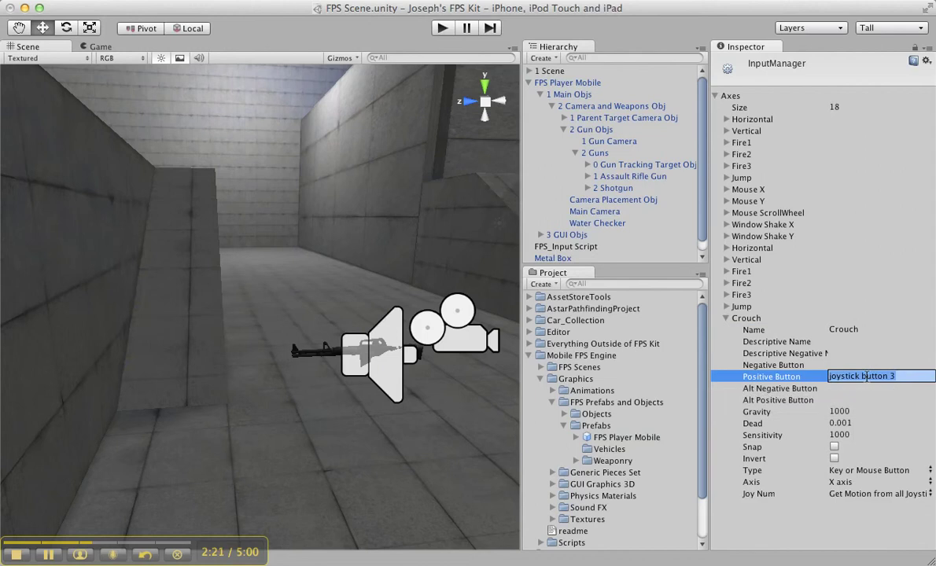
{"action": "type", "text": "c"}
{"action": "key", "text": "Return"}
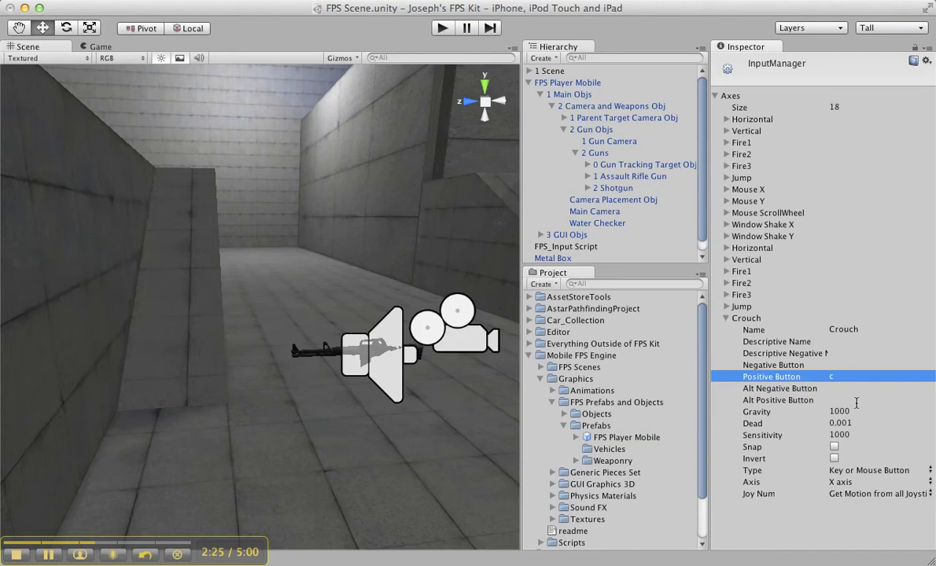
- Duplicate the Crouch axis and rename the copy to Switch Weapon
{"action": "left_click", "coordinate": [756, 319]}
{"action": "key", "text": "super+d"}
{"action": "left_click", "coordinate": [753, 332]}
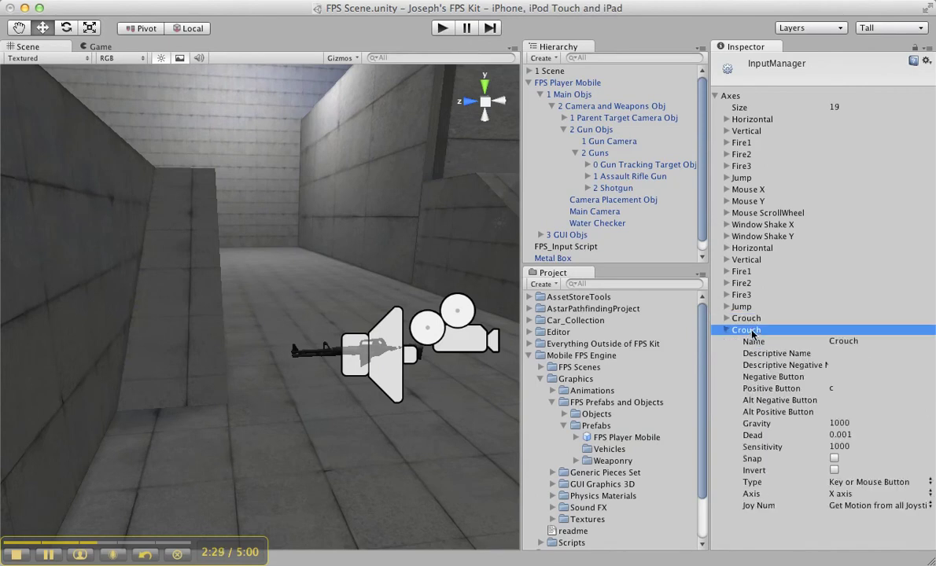
{"action": "left_click", "coordinate": [854, 341]}
{"action": "type", "text": "Switch Weapon"}
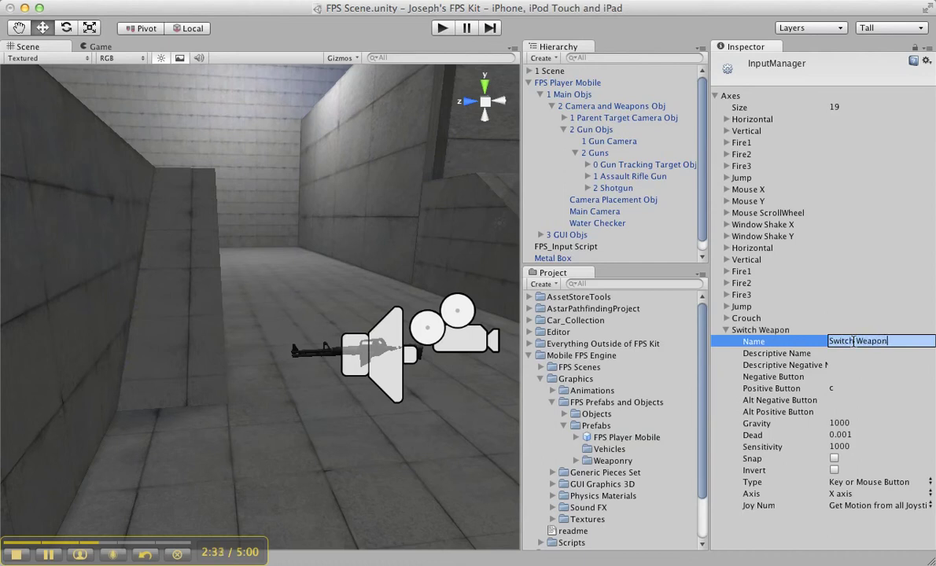
{"action": "key", "text": "Return"}
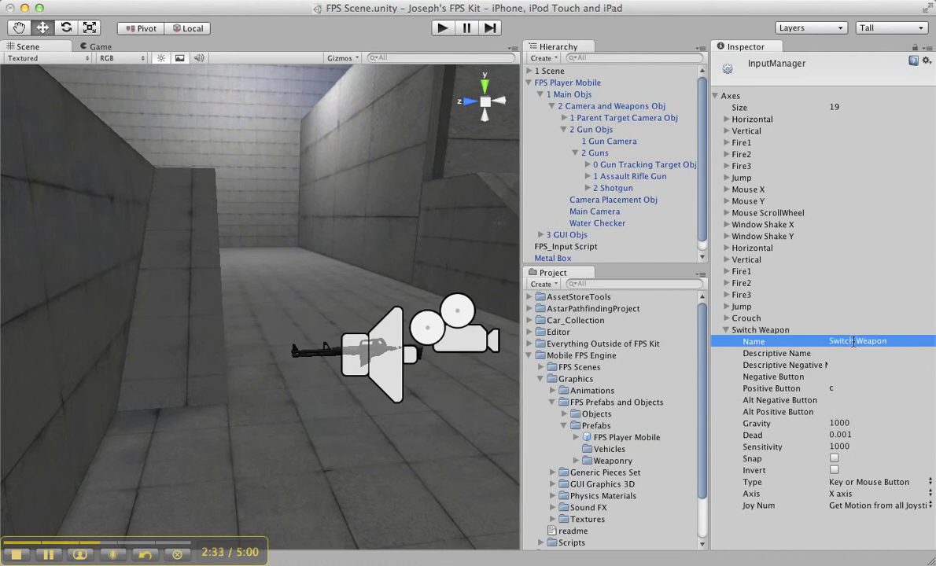
- Set the Switch Weapon axis's positive button to x and collapse the Crouch and Switch Weapon axes
{"action": "left_click", "coordinate": [841, 387]}
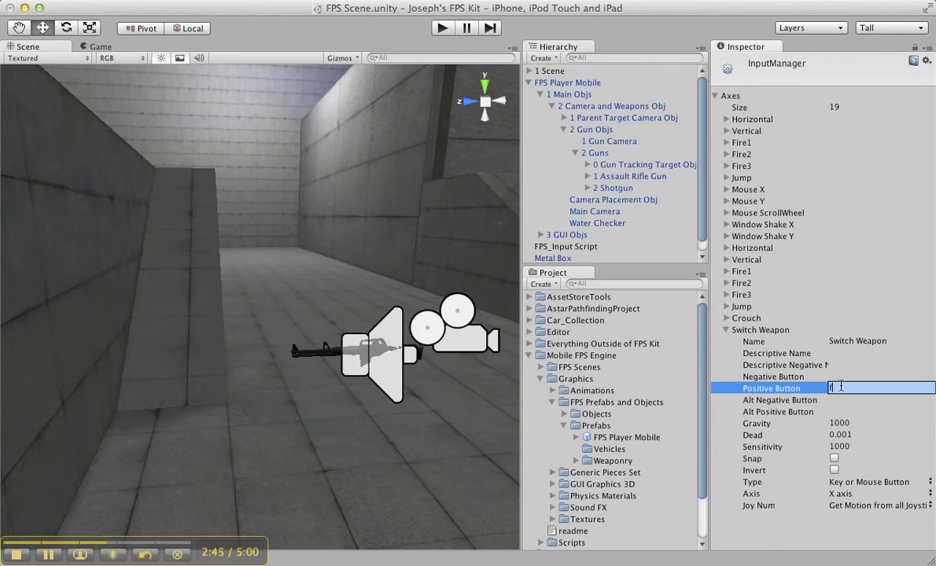
{"action": "key", "text": "Return"}
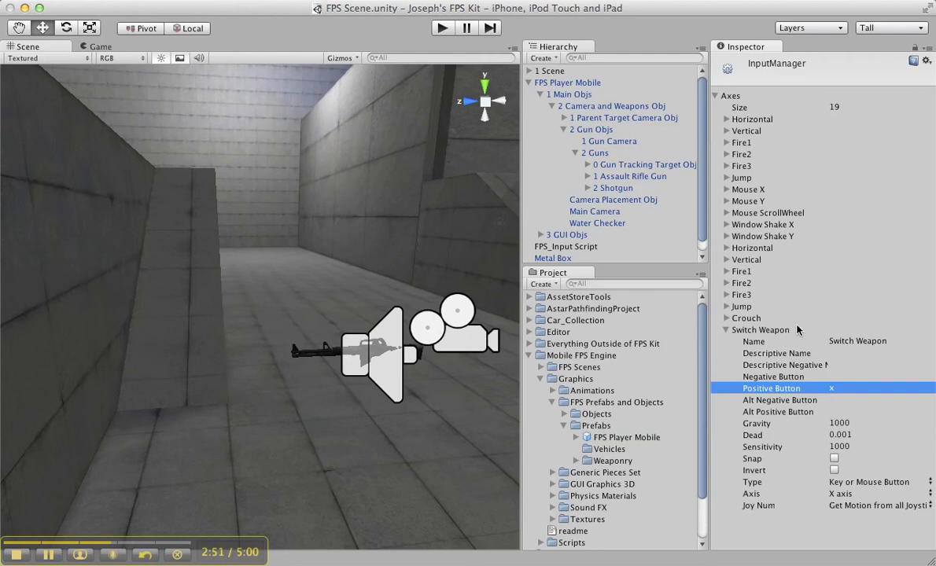
{"action": "left_click", "coordinate": [737, 329]}
{"action": "left_click", "coordinate": [792, 330]}
{"action": "left_click", "coordinate": [790, 319]}
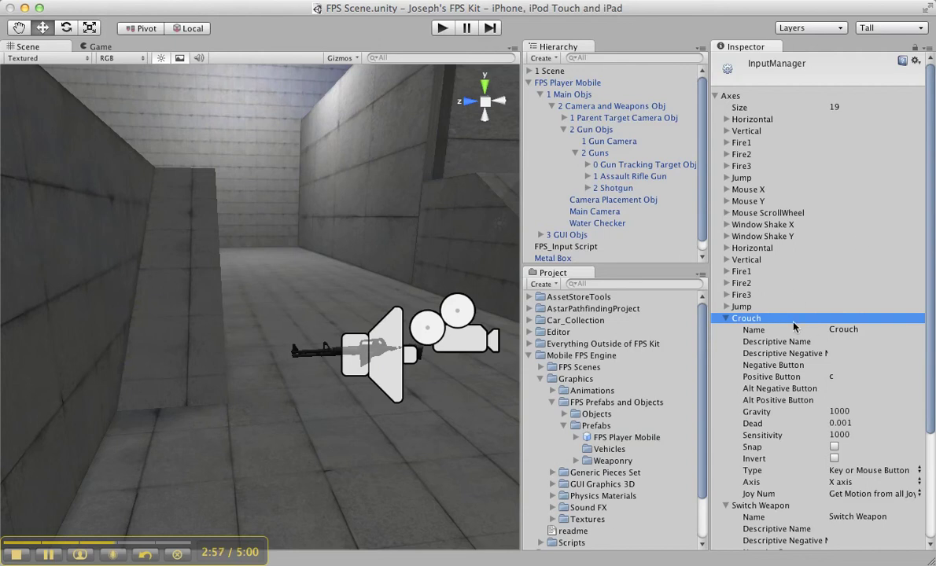
{"action": "left_click", "coordinate": [738, 318]}
{"action": "left_click", "coordinate": [805, 331]}
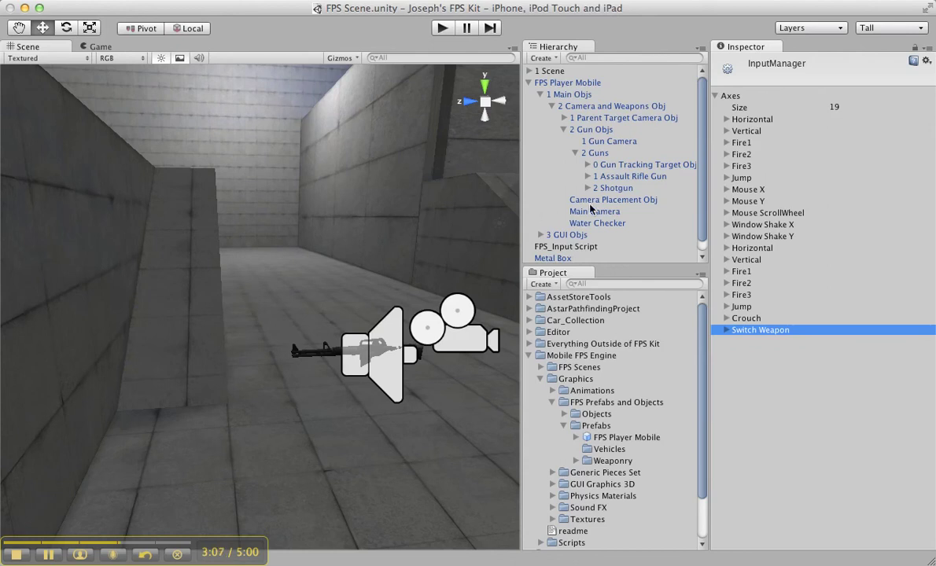
- Run the scene and test walking through the level, switching to the shotgun and back to the assault rifle
{"action": "left_click", "coordinate": [440, 28]}
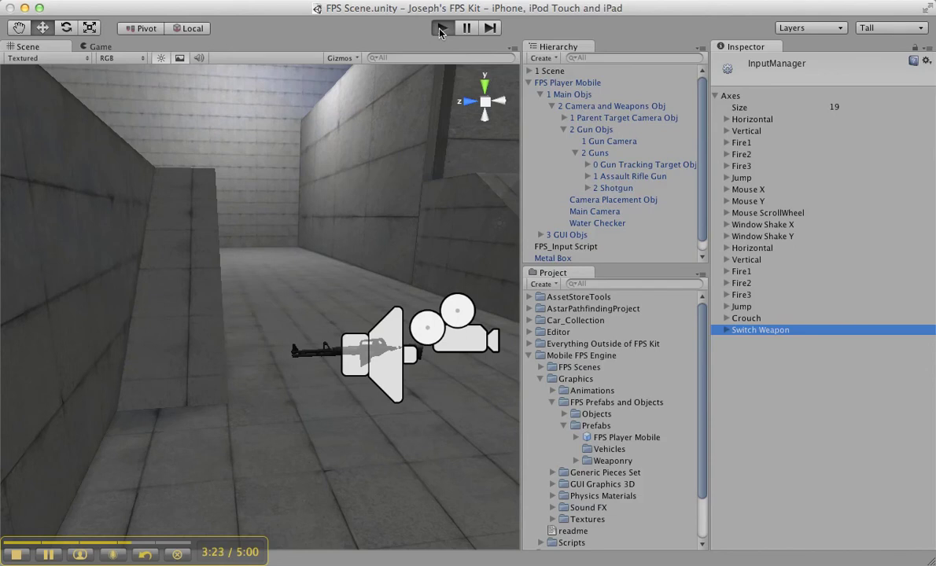
{"action": "left_click", "coordinate": [441, 28]}
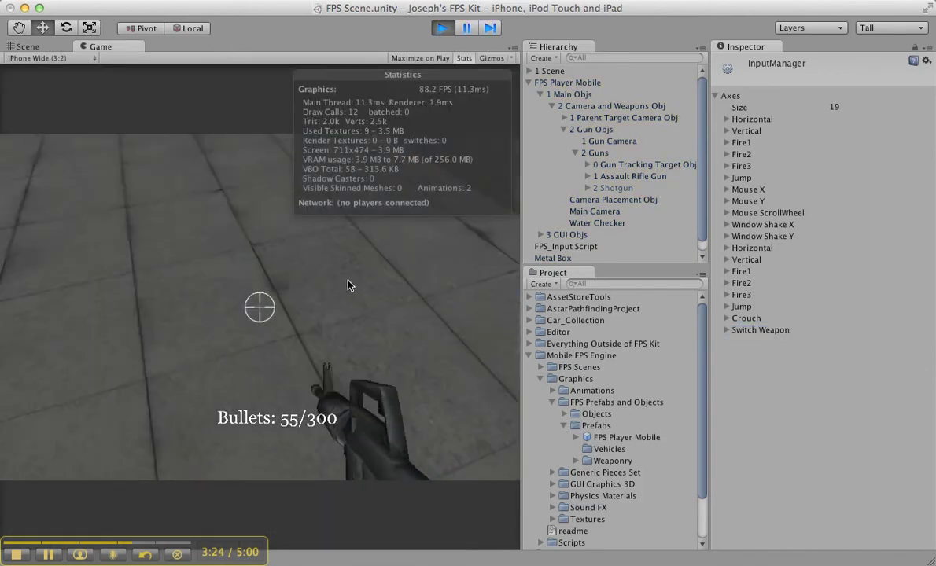
{"action": "key", "text": "w"}
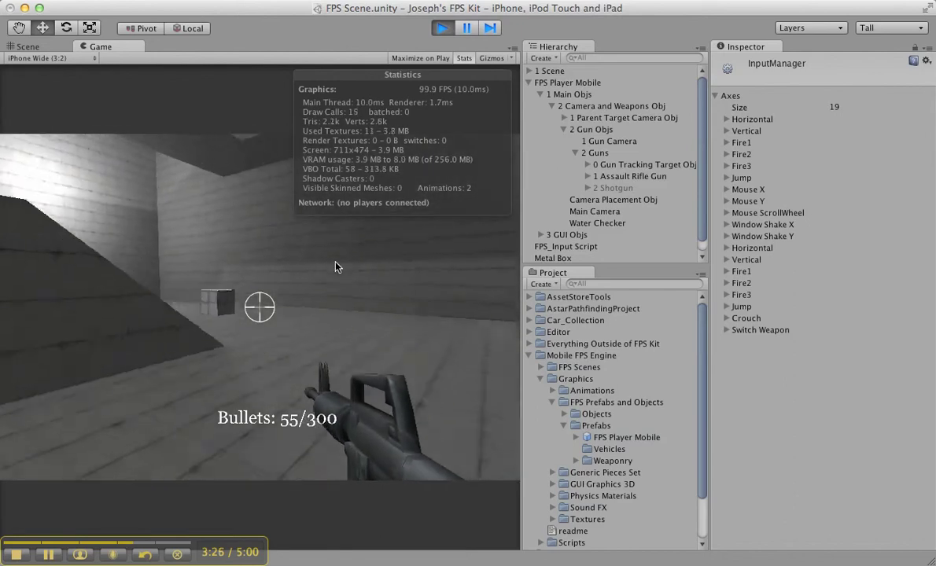
{"action": "key", "text": "w"}
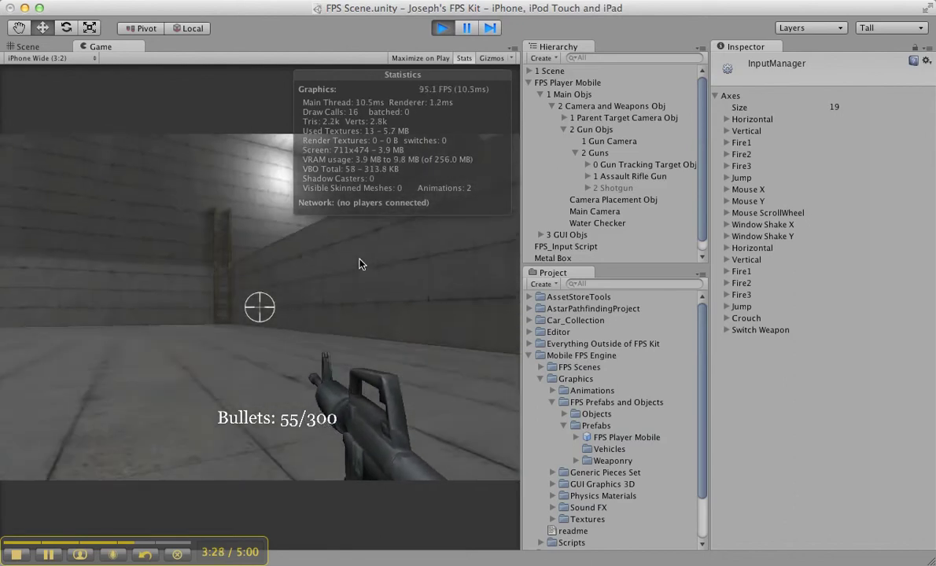
{"action": "key", "text": "w"}
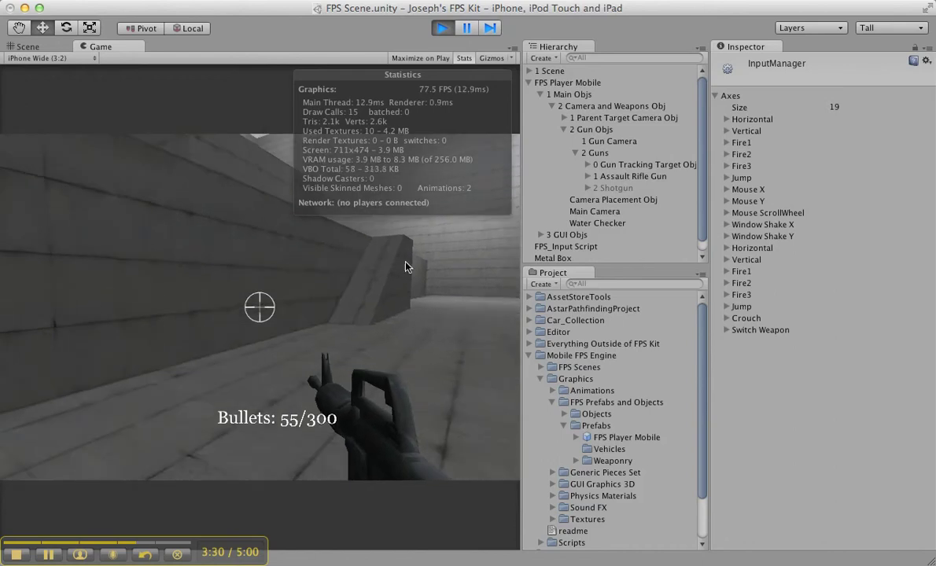
{"action": "key", "text": "w"}
{"action": "key", "text": "q"}
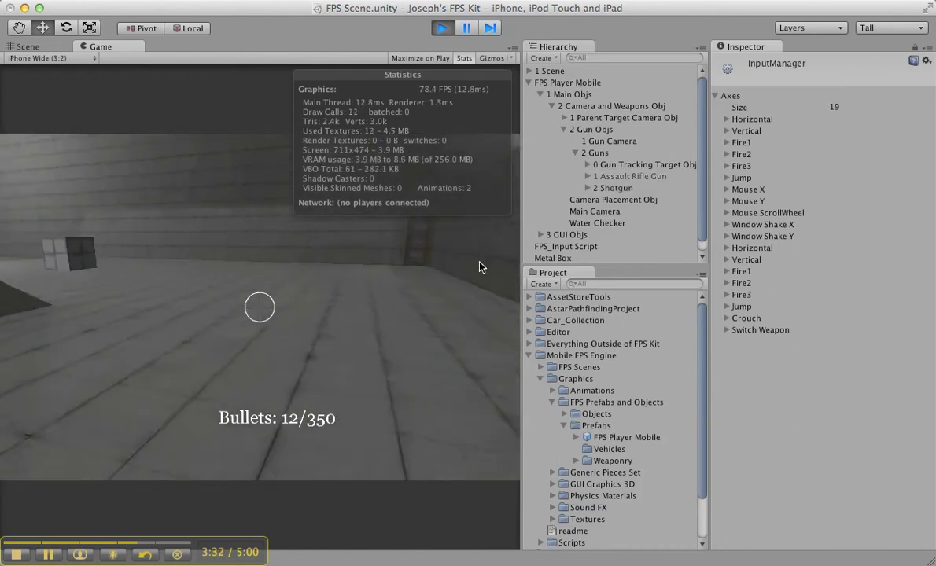
{"action": "key", "text": "w"}
{"action": "key", "text": "q"}
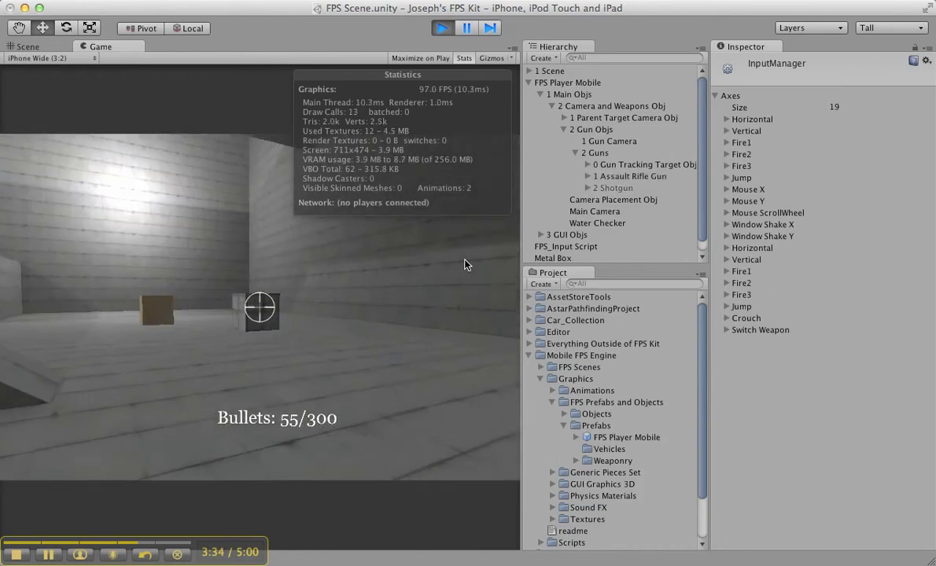
- Test firing the assault rifle in the running game while advancing toward the wooden crate
{"action": "left_click", "coordinate": [463, 262]}
{"action": "key", "text": "w"}
{"action": "left_click_drag", "start_coordinate": [463, 263], "coordinate": [432, 265]}
{"action": "left_click", "coordinate": [433, 264]}
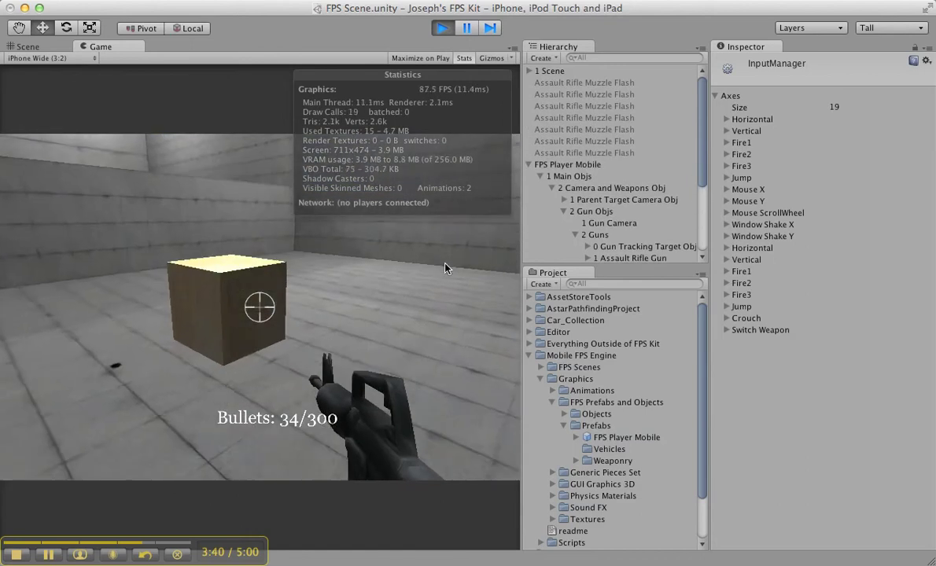
- Walk past the crate and up the ramp, testing the weapon switch to the shotgun and back to the rifle
{"action": "key", "text": "w"}
{"action": "key", "text": "a"}
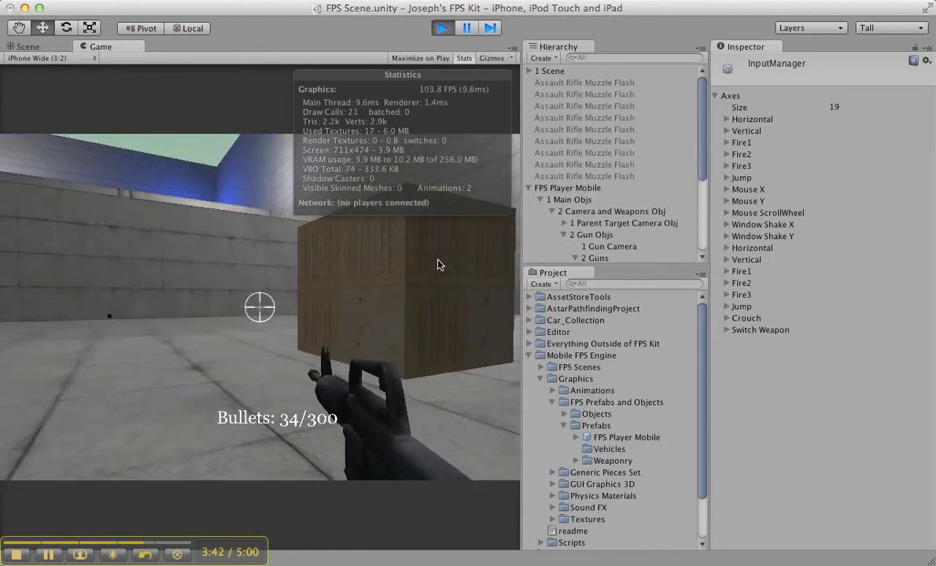
{"action": "key", "text": "q"}
{"action": "key", "text": "w"}
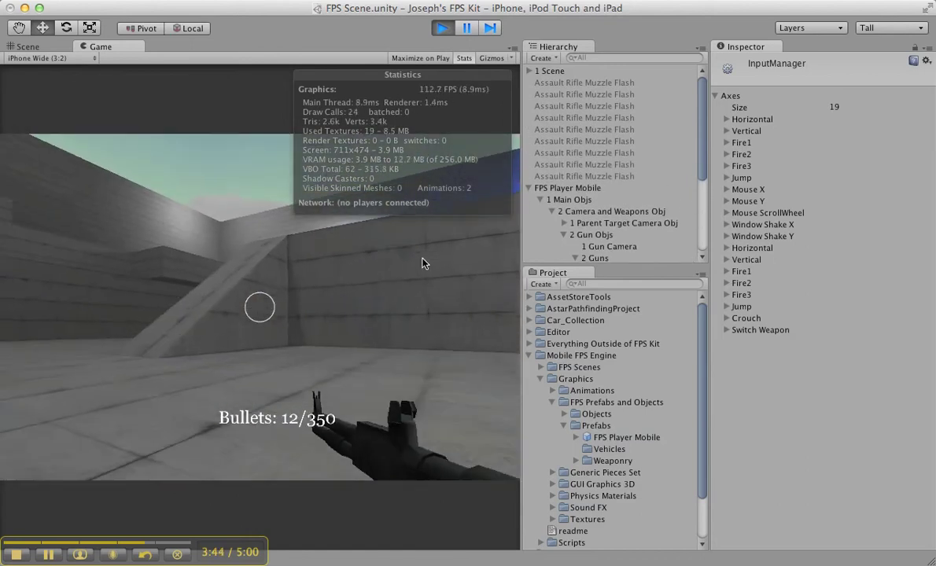
{"action": "key", "text": "q"}
{"action": "key", "text": "w"}
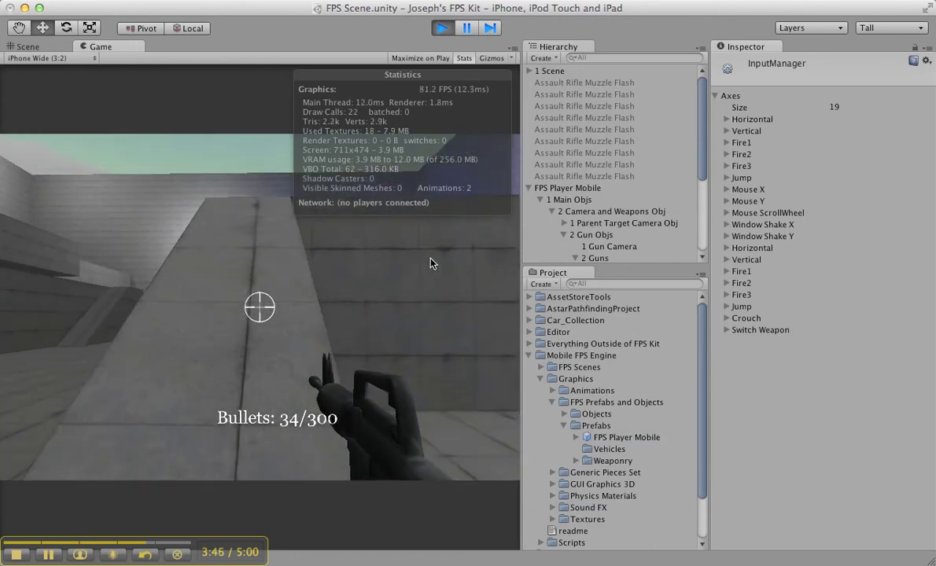
{"action": "key", "text": "w"}
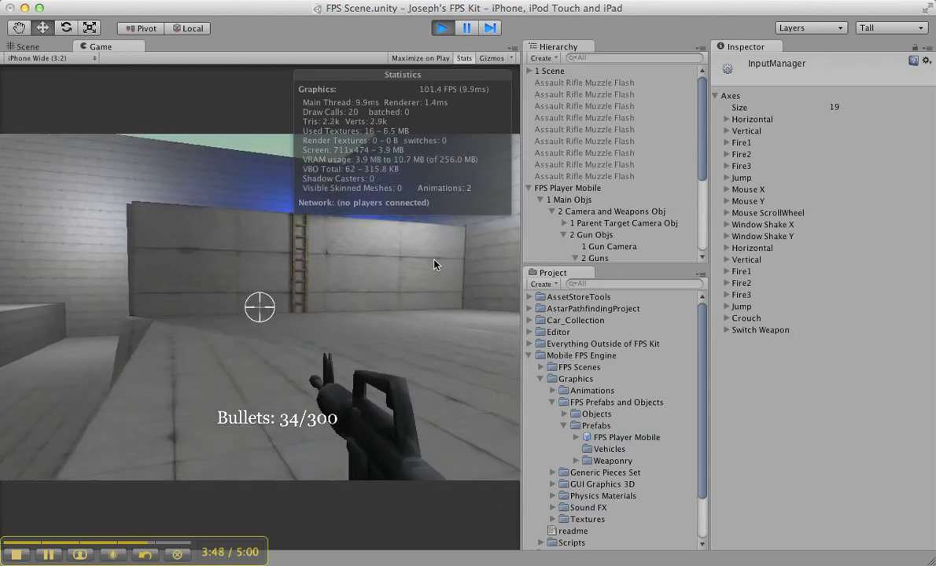